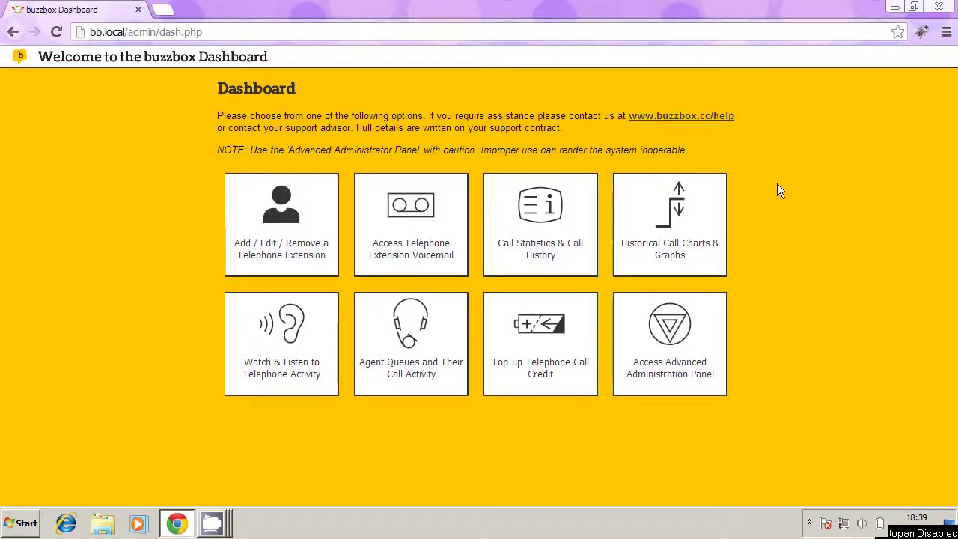
Step: Fill in new extension 6002 with an 'External' display name and a secret
left_click(281, 212)
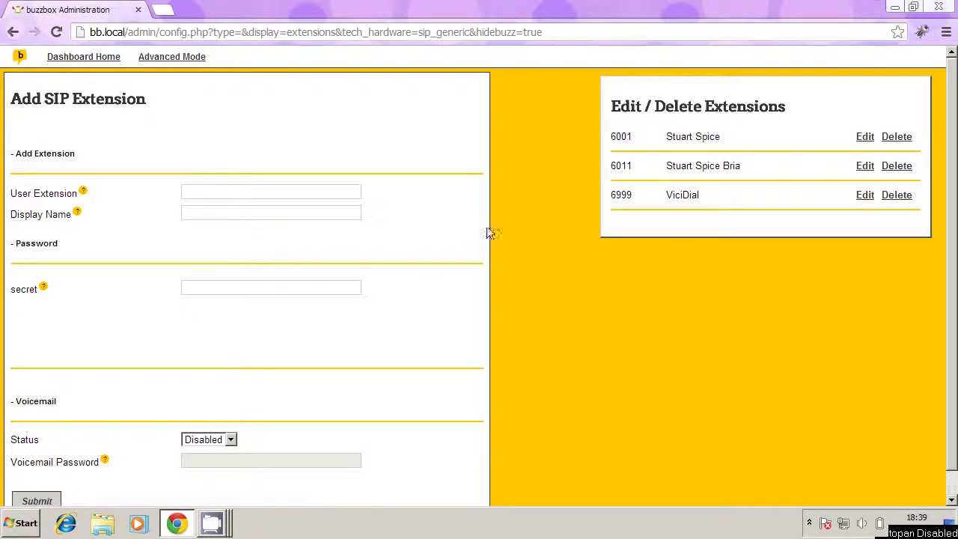
left_click(266, 191)
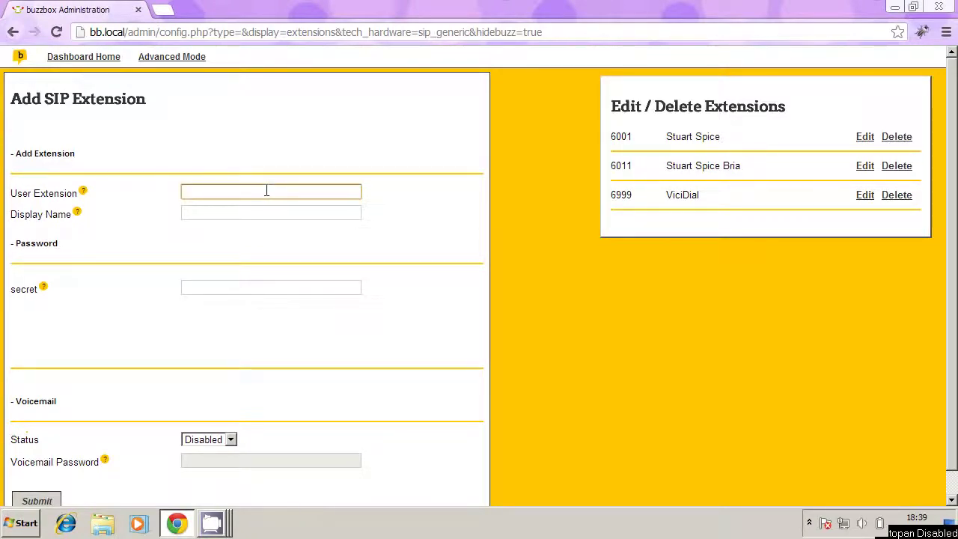
type("6002")
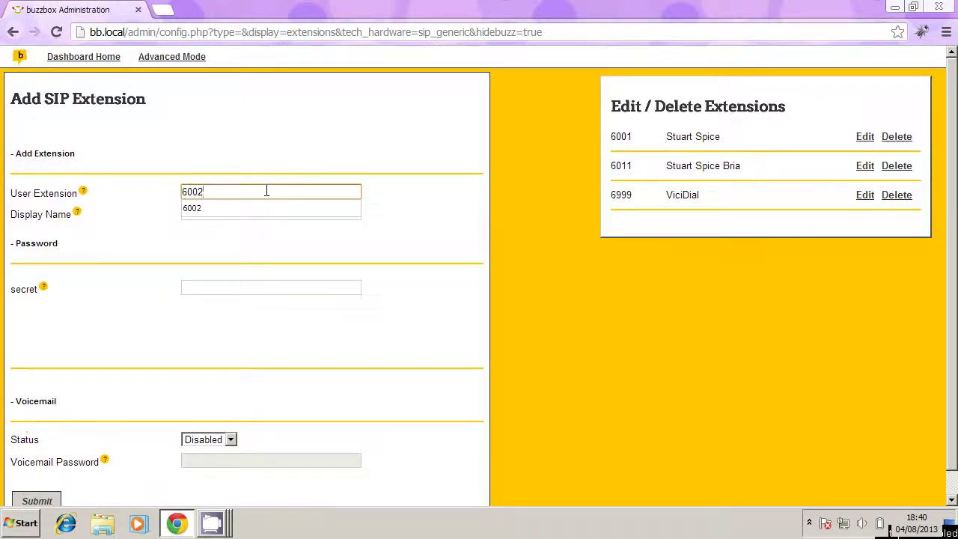
key("Tab")
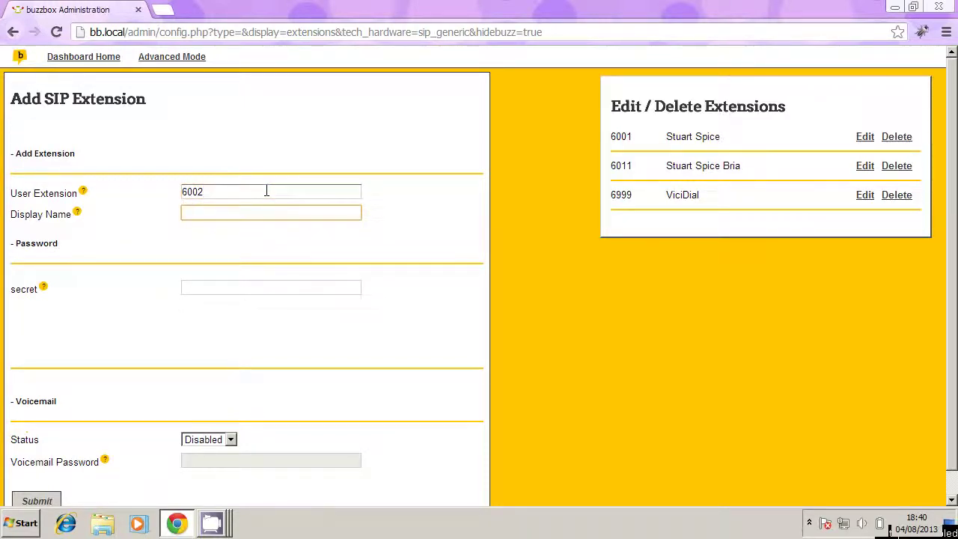
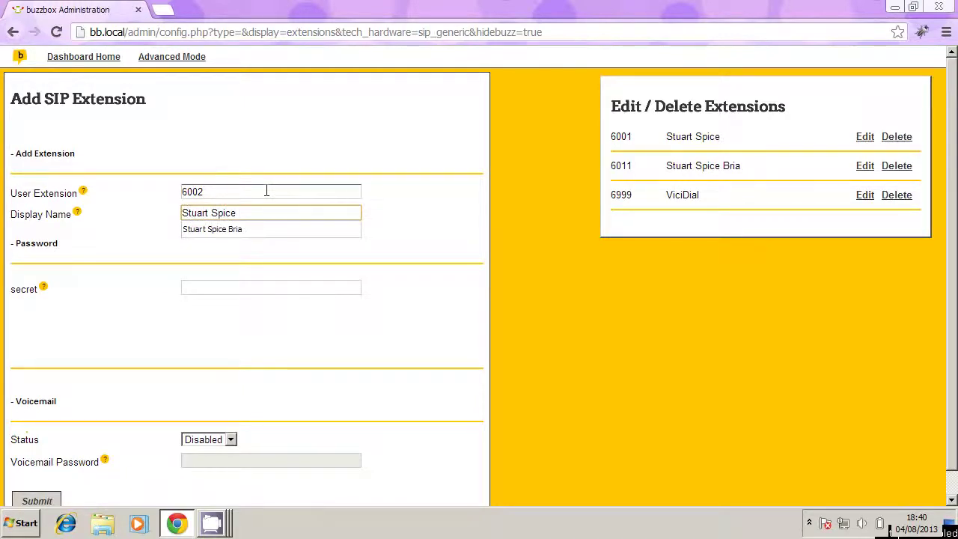
type(" Extens")
key("BackSpace")
key("BackSpace")
type("r")
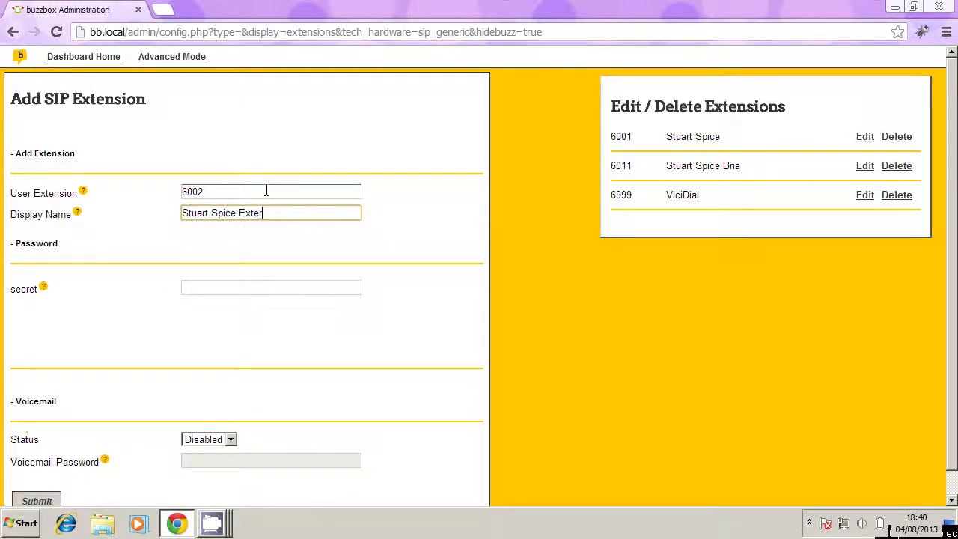
type("nal")
left_click(215, 289)
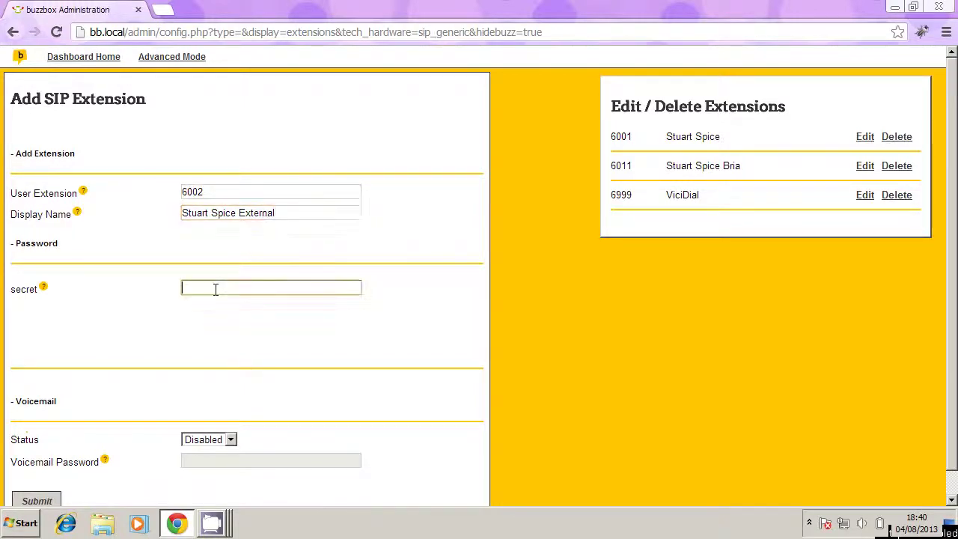
type("pa55w")
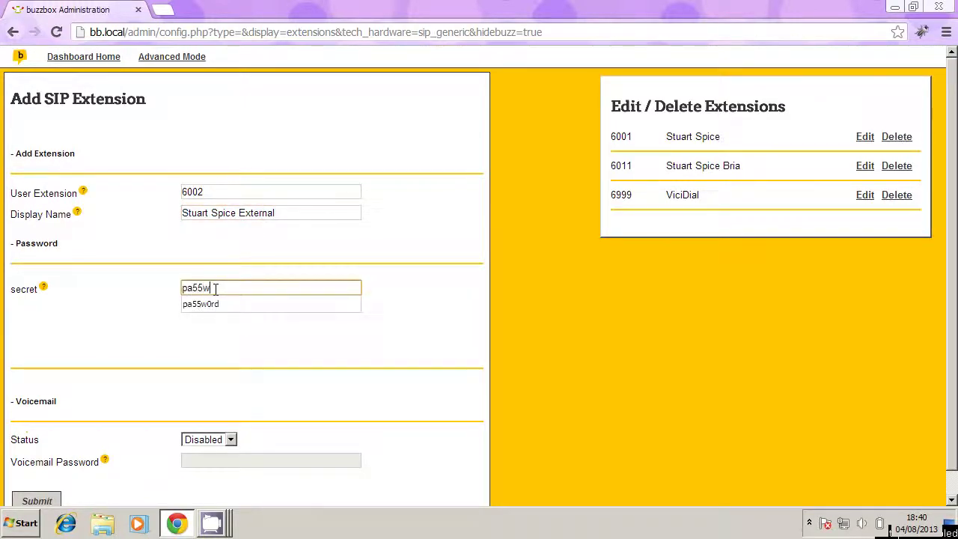
type("0rd")
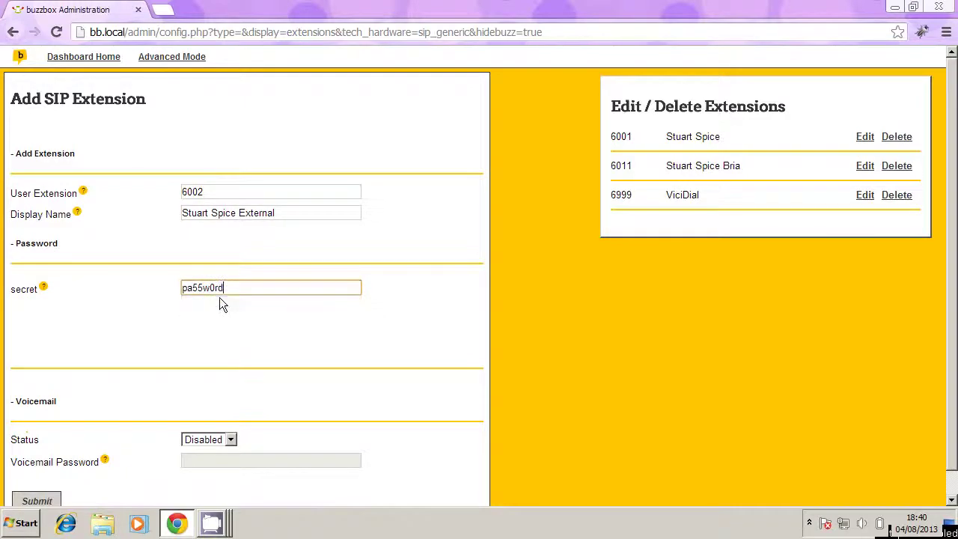
left_click(172, 352)
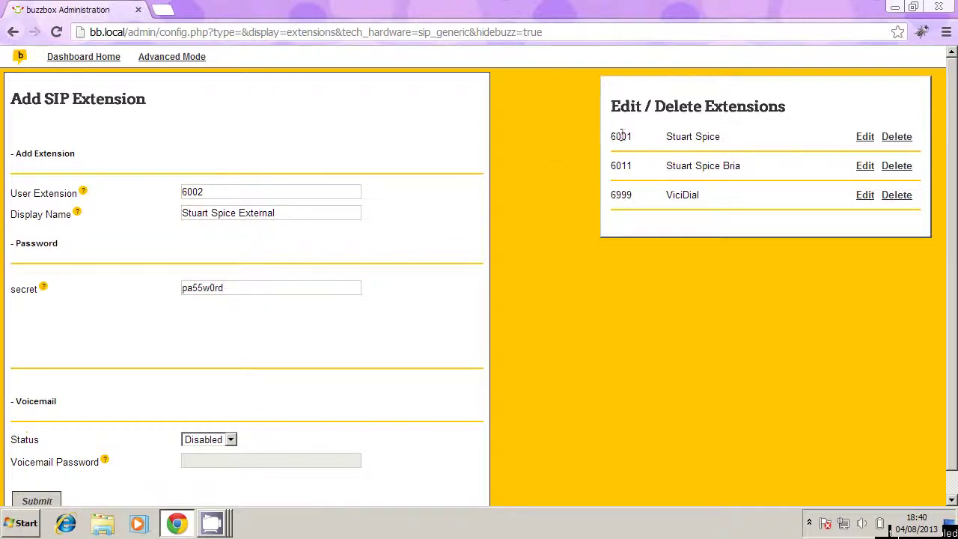
Step: Check 6002 against existing extension 6001, then collapse the Password section
left_click_drag(611, 136, 634, 137)
left_click(291, 192)
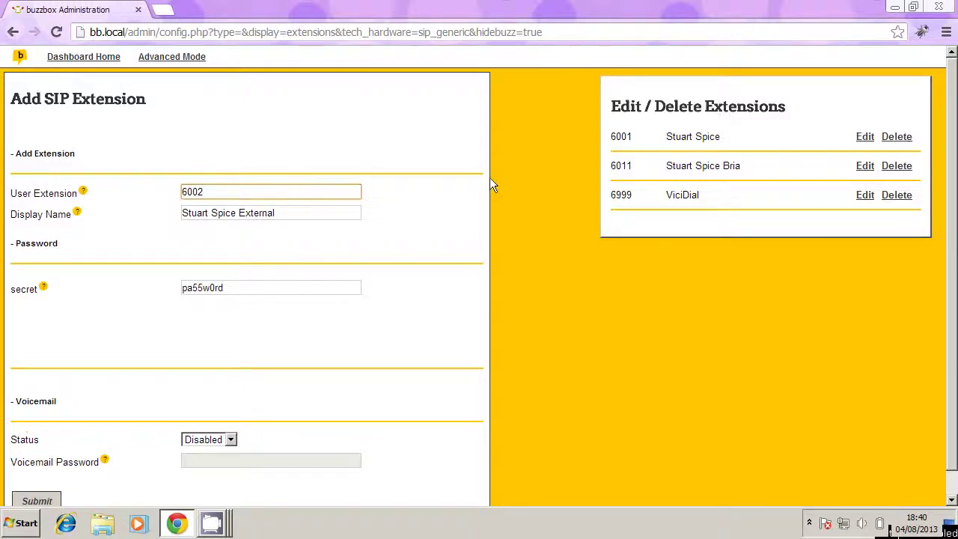
left_click_drag(611, 137, 630, 138)
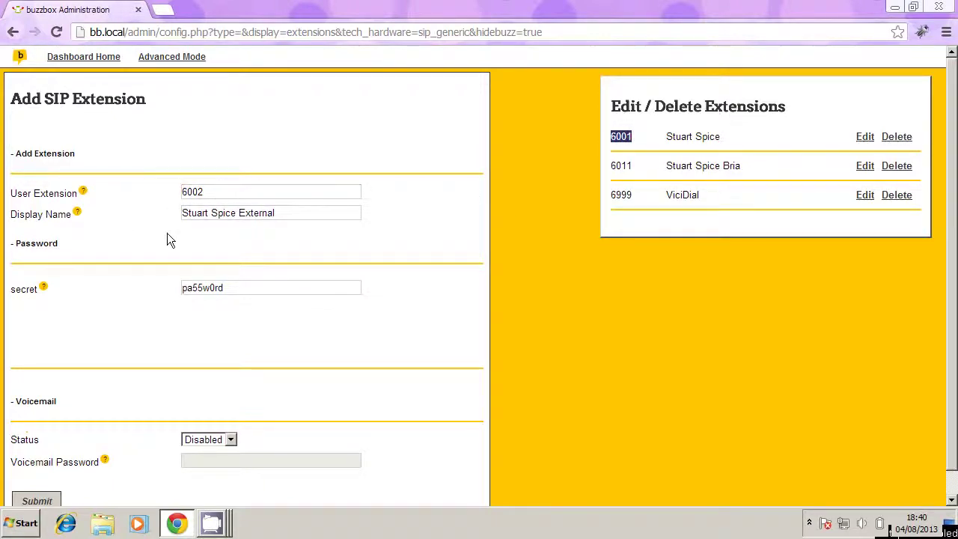
left_click(292, 241)
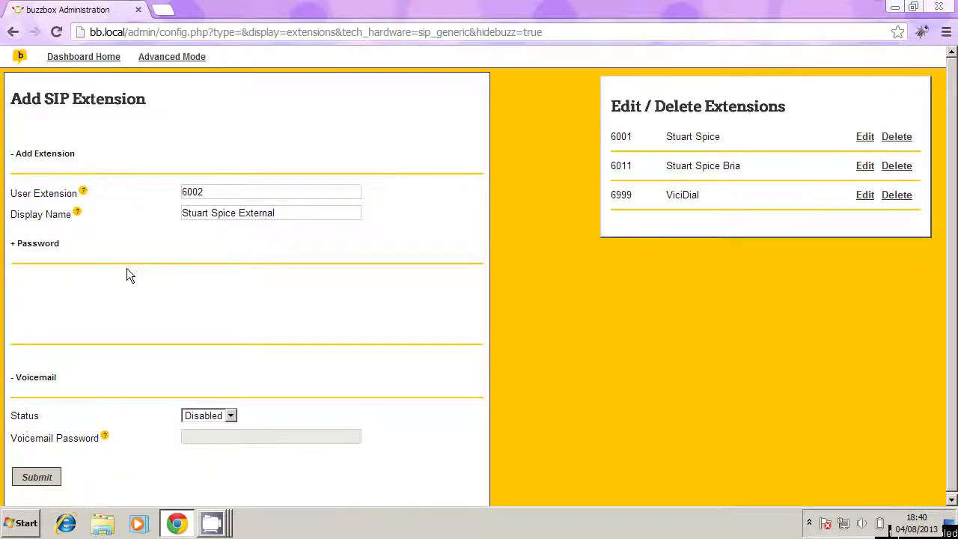
left_click(37, 477)
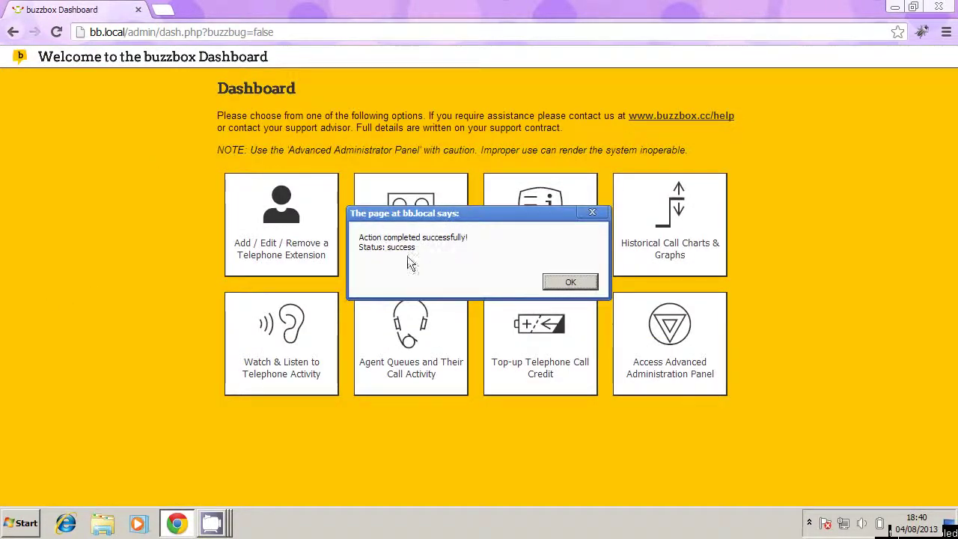
left_click(565, 281)
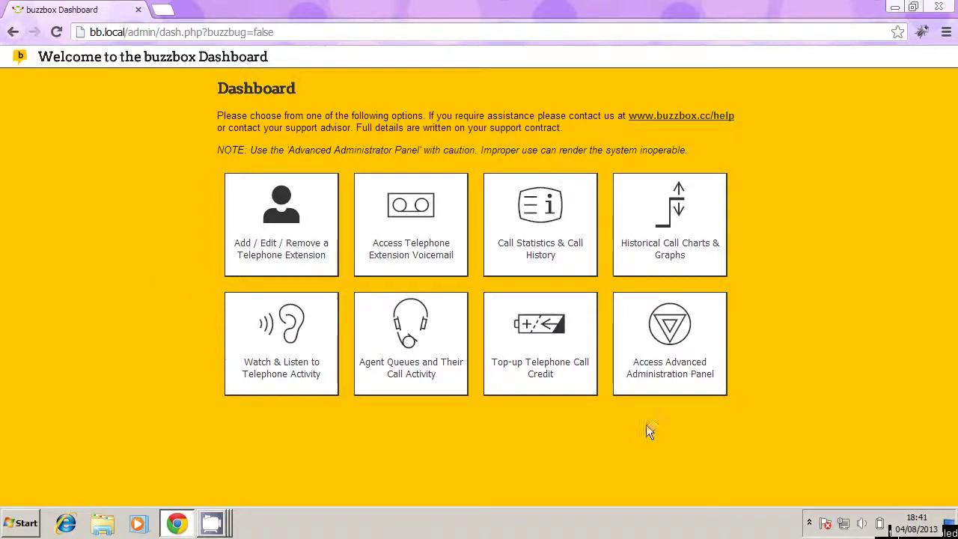
Step: Open the Advanced Administration Panel and go to Applications > Extensions
left_click(688, 332)
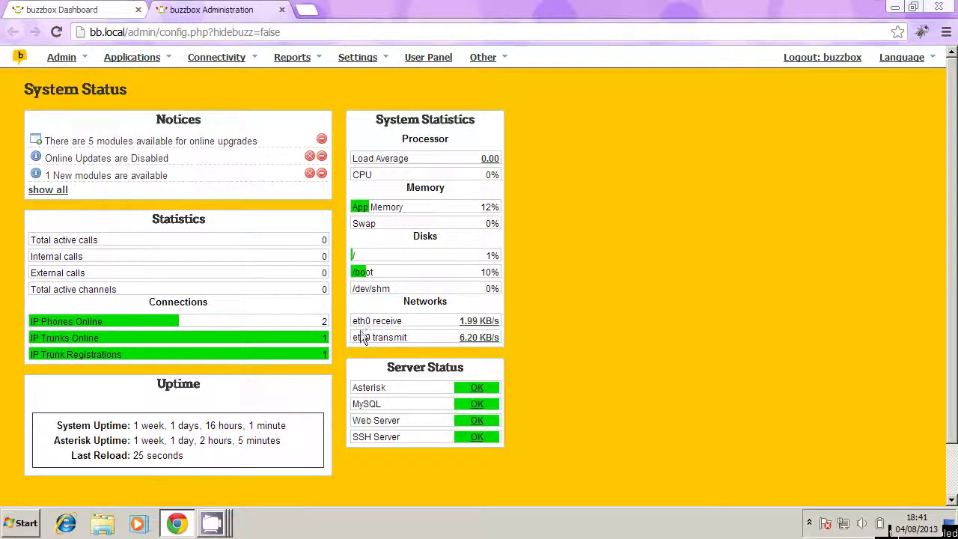
mouse_move(150, 60)
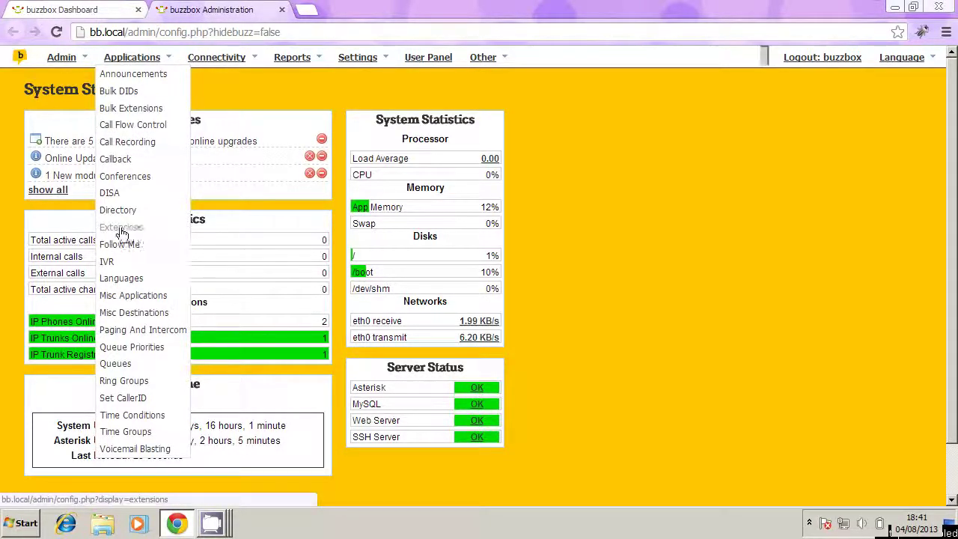
left_click(119, 232)
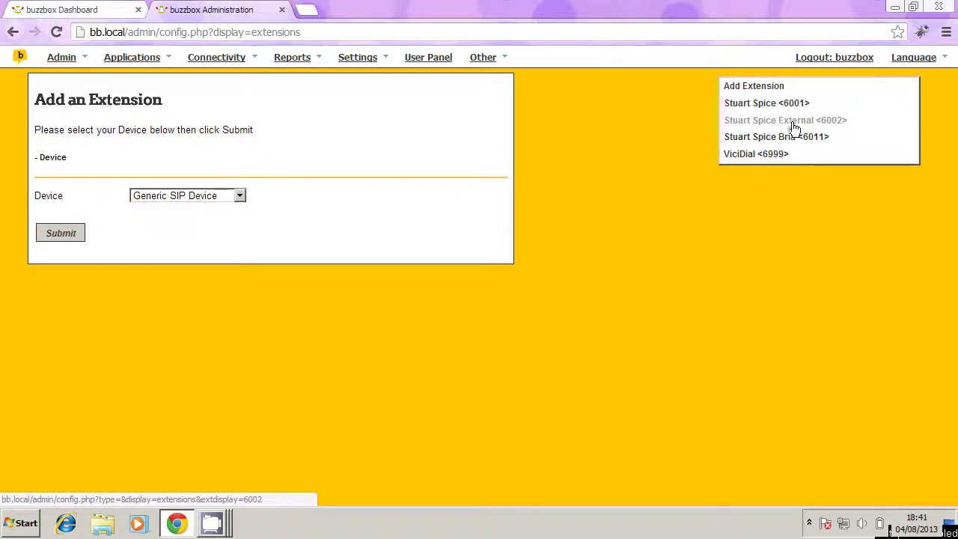
Step: Open extension 6002 for editing and search its page for the nat setting
left_click(816, 124)
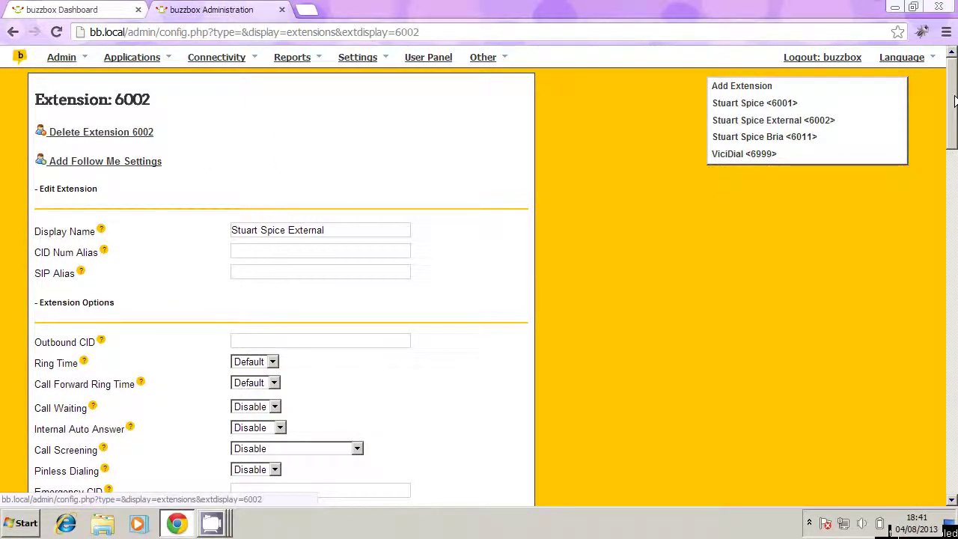
left_click_drag(954, 101, 949, 438)
key("ctrl+f")
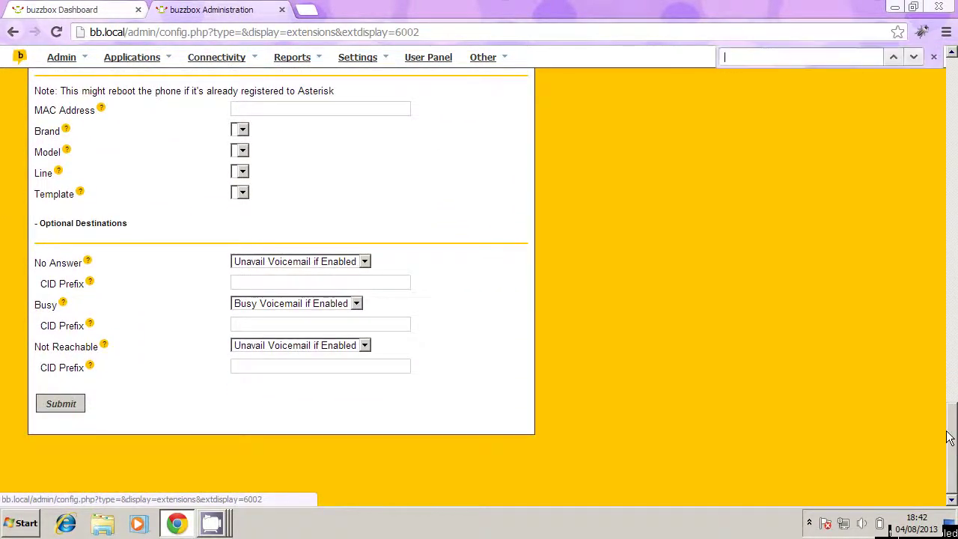
type("nat")
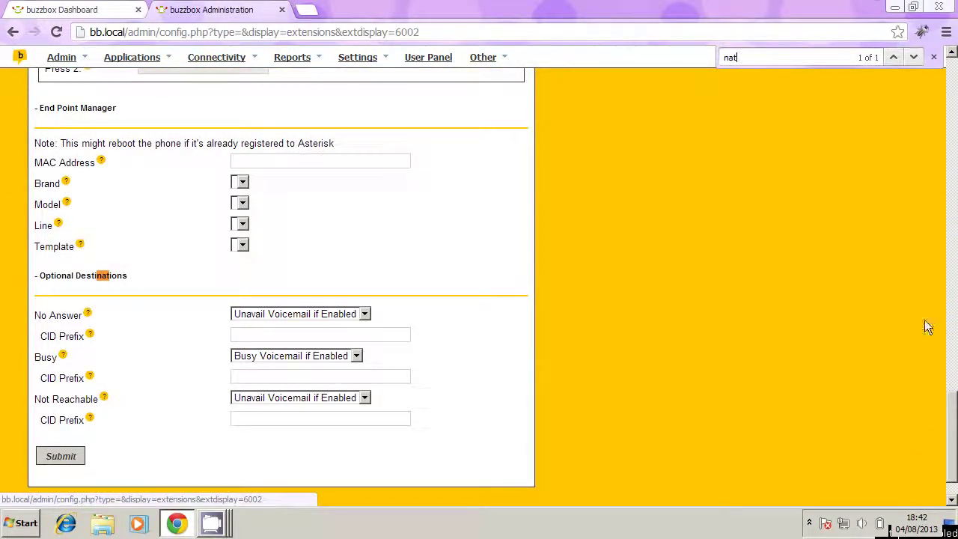
left_click_drag(953, 440, 952, 141)
scroll(95, 389, "down", 2)
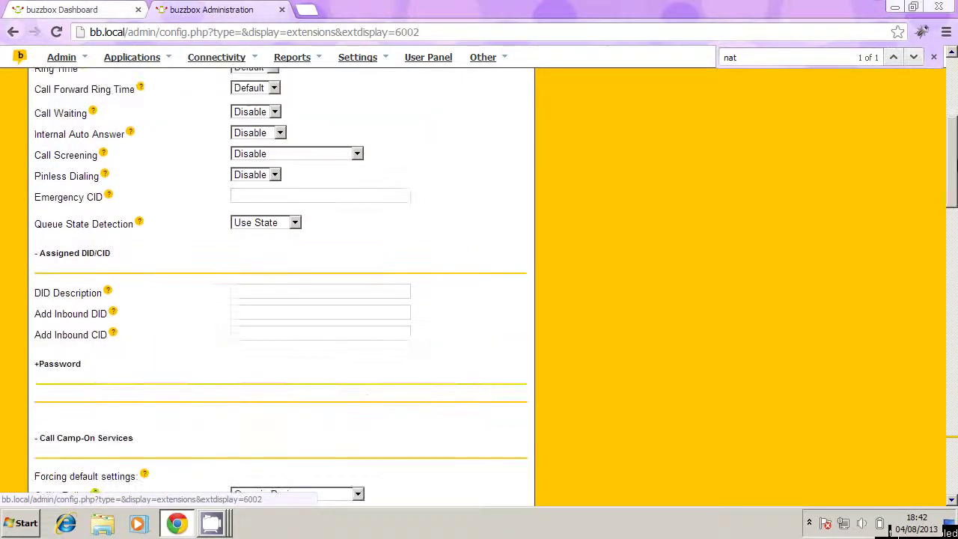
Step: Under Password settings, change nat to Yes and submit extension 6002
left_click(66, 364)
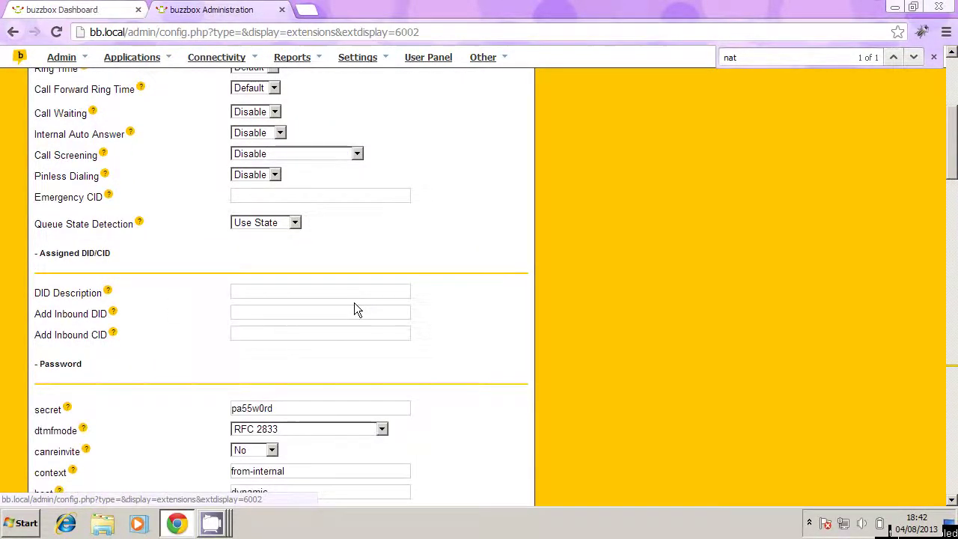
scroll(494, 276, "down", 4)
scroll(504, 276, "down", 1)
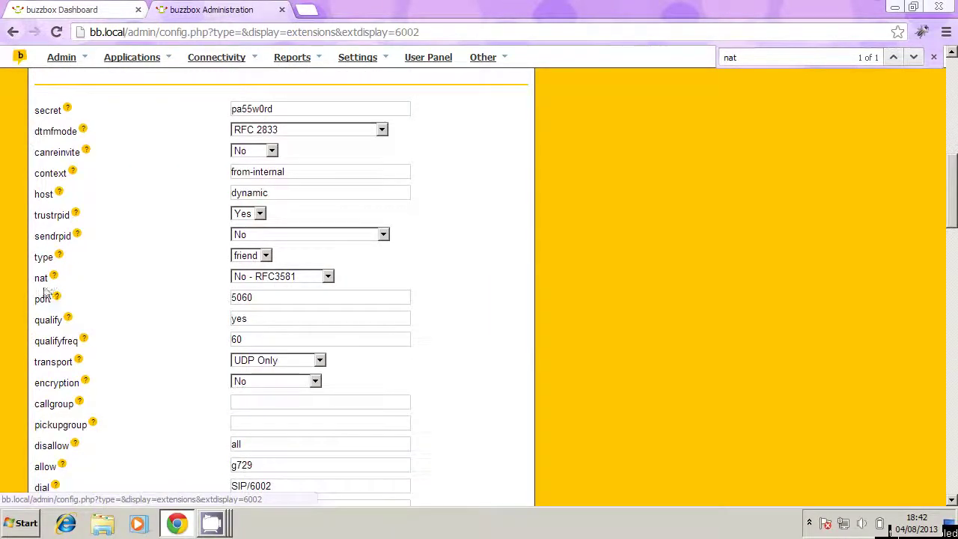
left_click_drag(33, 278, 62, 278)
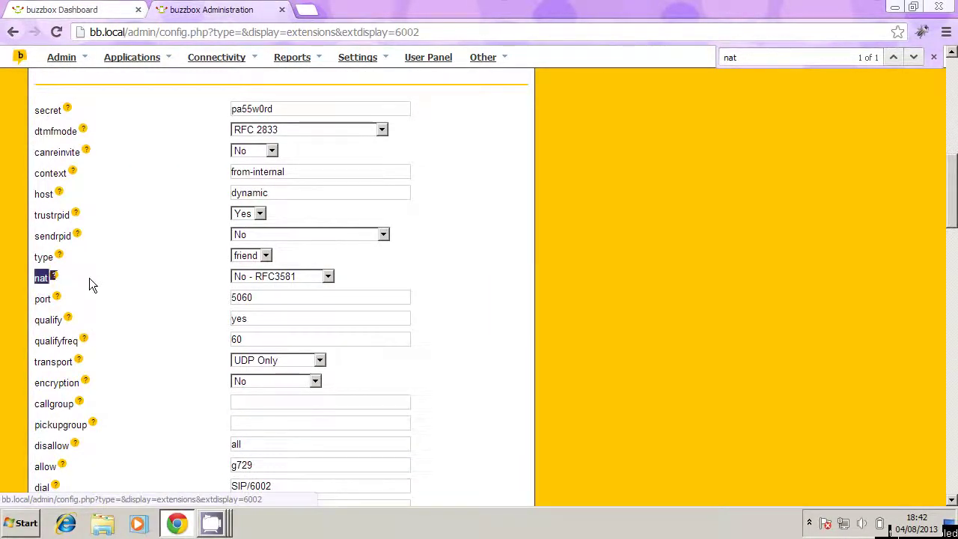
left_click(90, 278)
left_click(247, 278)
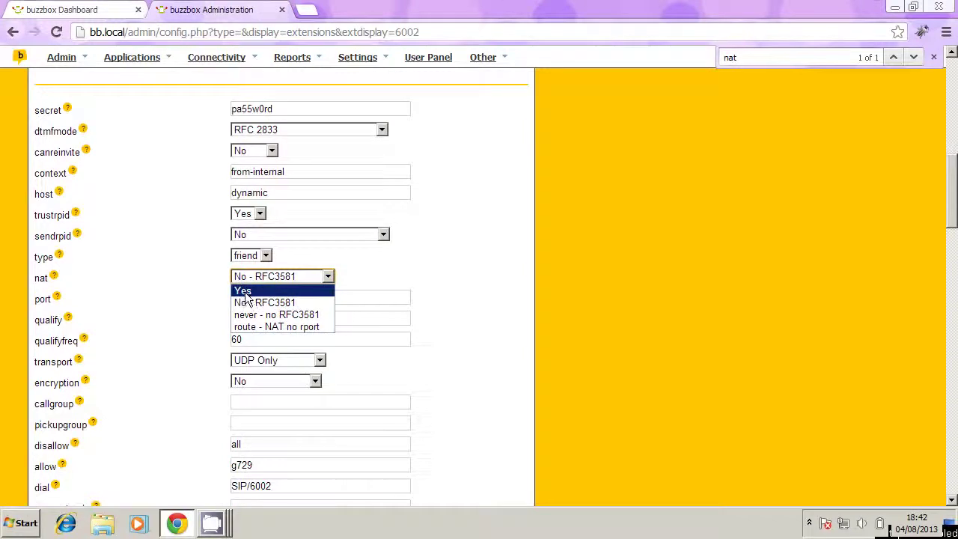
left_click(244, 292)
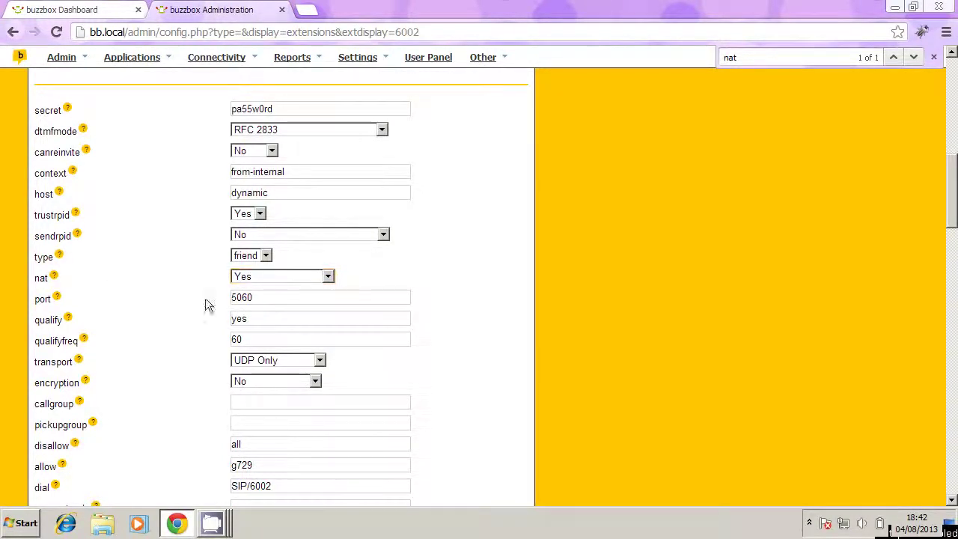
left_click_drag(951, 192, 950, 470)
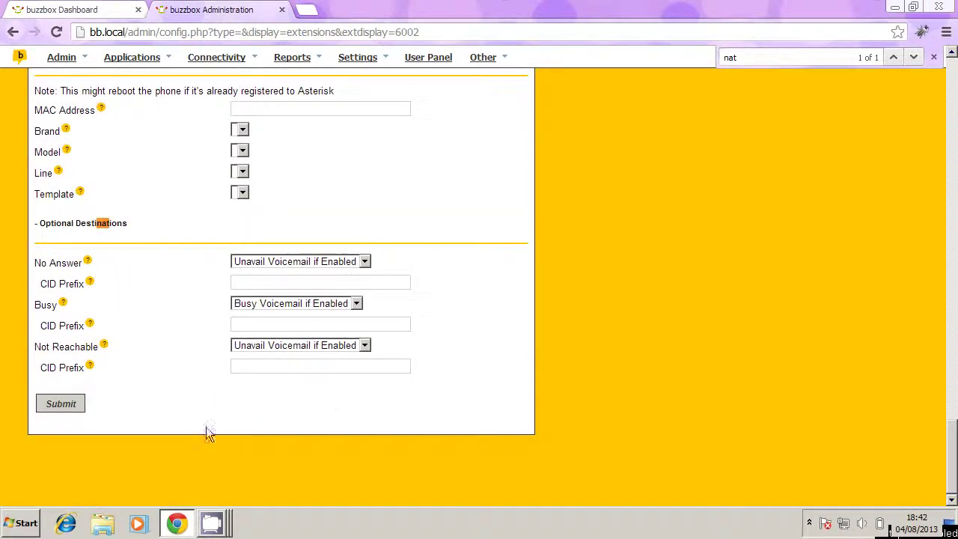
left_click(64, 409)
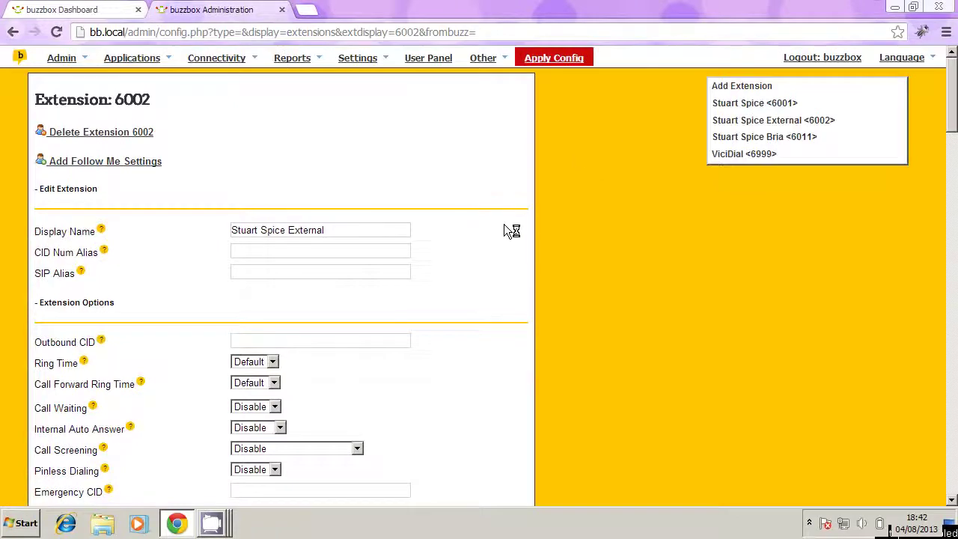
Step: Apply Config to reload buzzbox with extension 6002's nat change
left_click(555, 65)
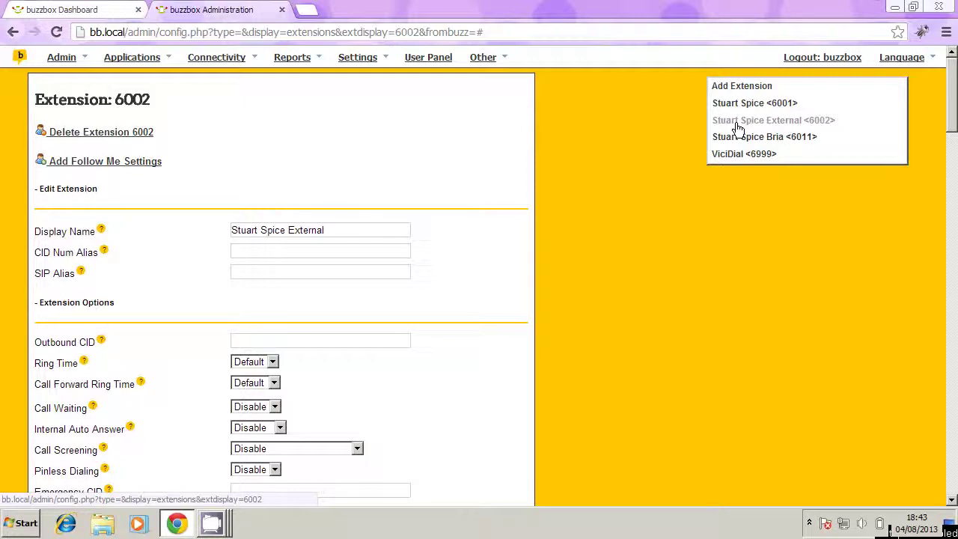
Step: Open the Follow Me settings for extension 6001
mouse_move(136, 66)
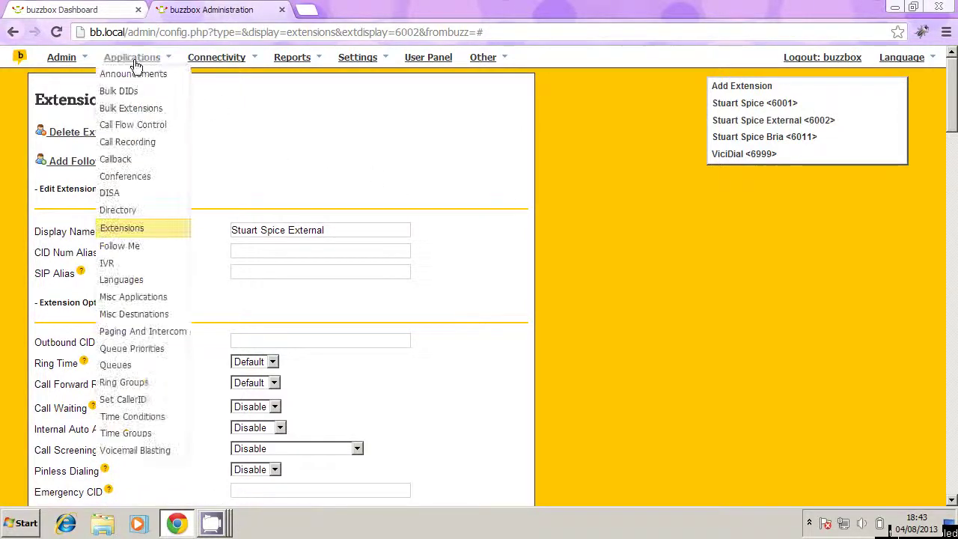
left_click(127, 249)
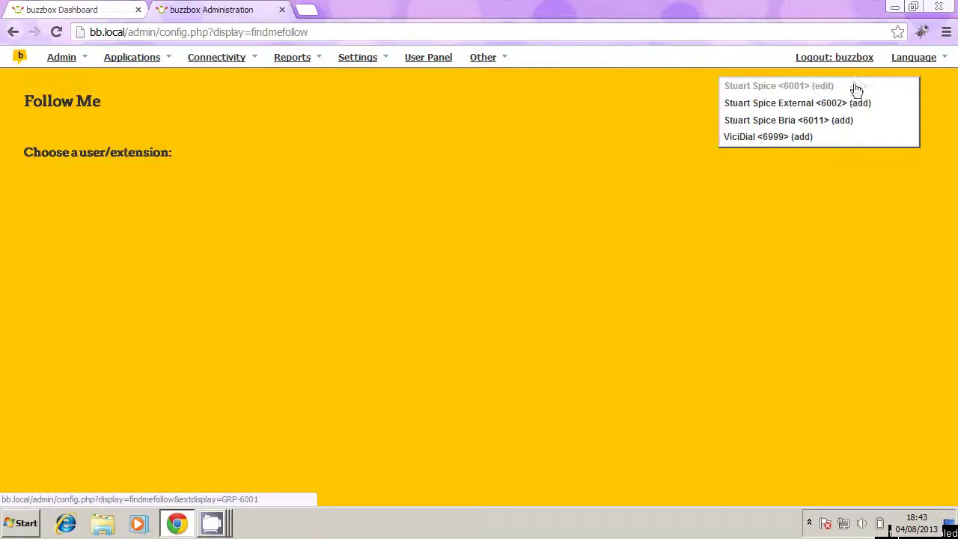
left_click(752, 88)
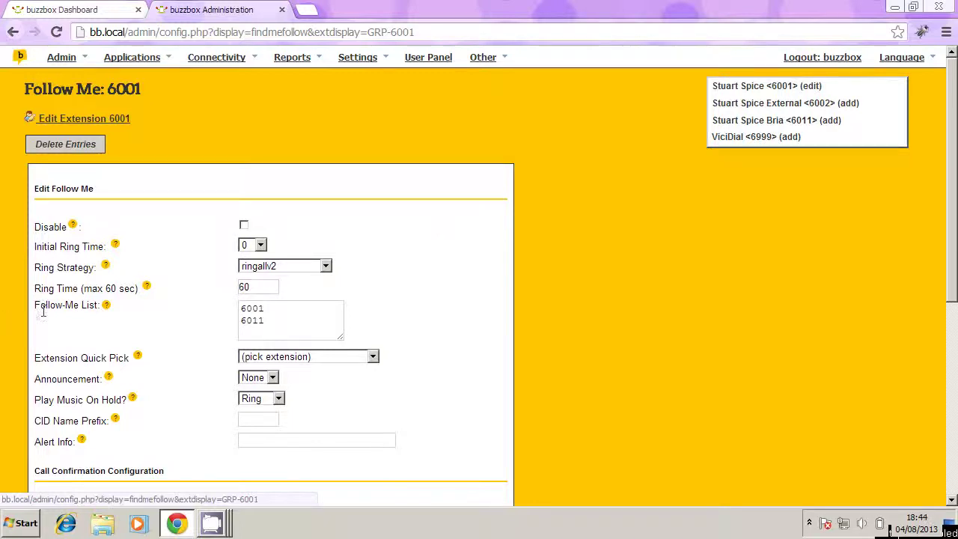
left_click_drag(33, 305, 103, 312)
Step: Add 6002 after 6001 and 6011 in the Follow-Me List and submit
left_click(277, 307)
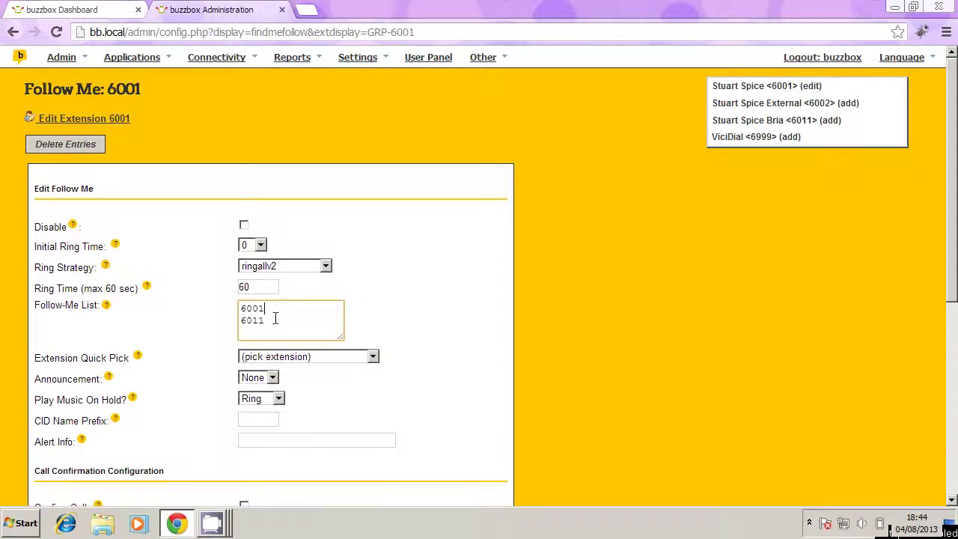
left_click_drag(269, 321, 233, 322)
left_click_drag(279, 305, 234, 321)
left_click(272, 309)
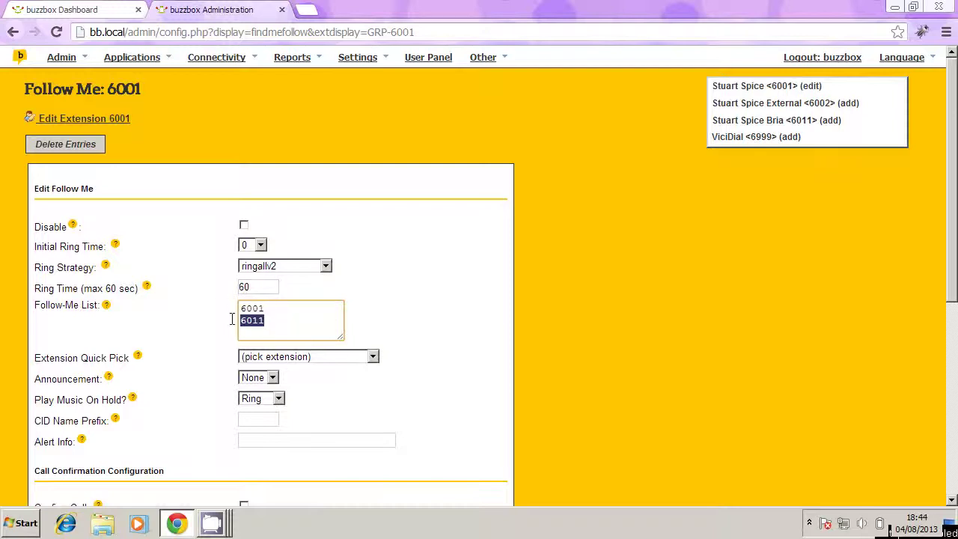
left_click(275, 323)
type("6002")
scroll(433, 320, "down", 5)
left_click(71, 411)
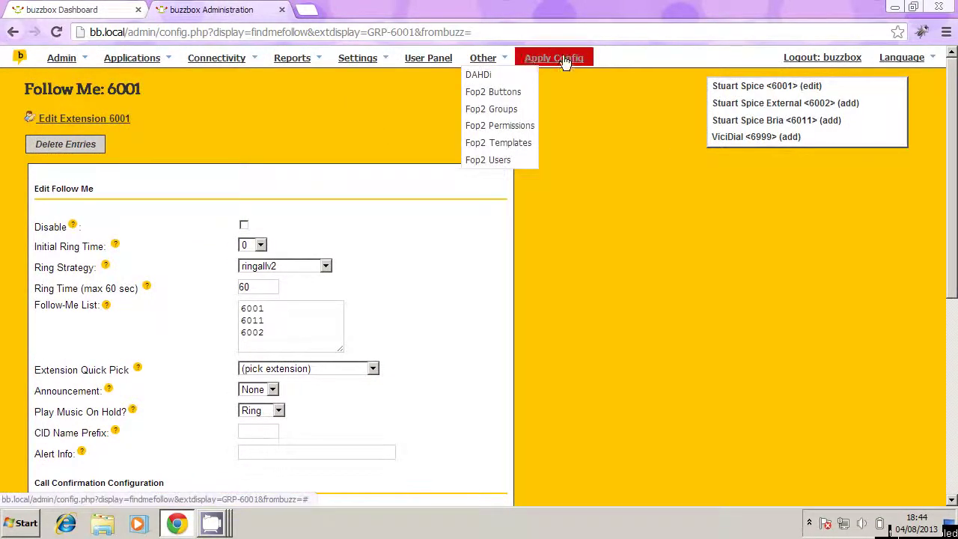
Step: Apply the Follow Me change, then add a mobile number ending in # as the fourth entry
left_click(566, 59)
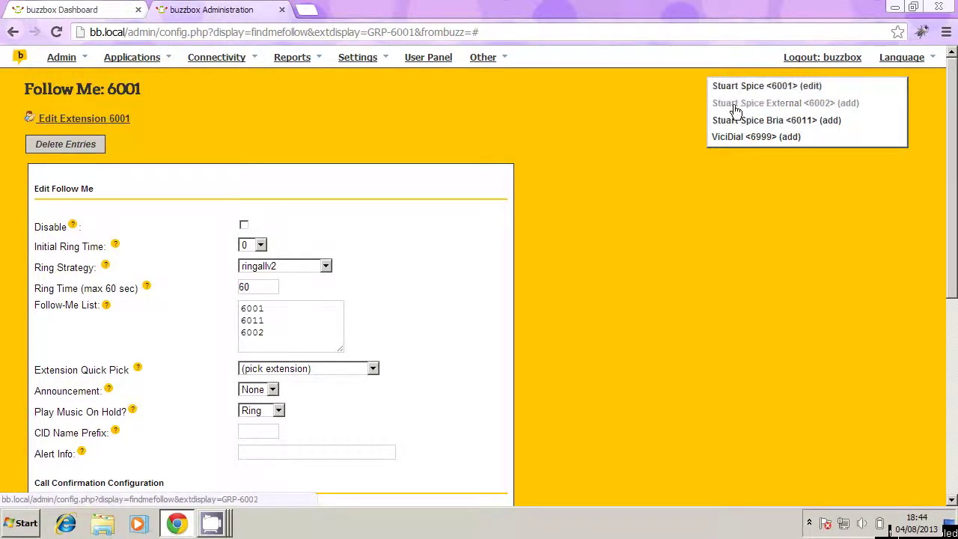
left_click(295, 335)
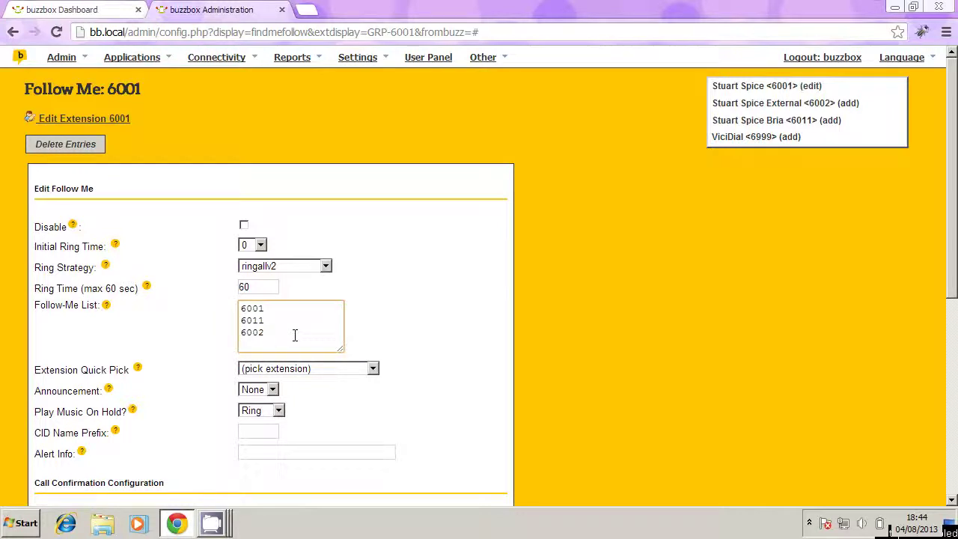
key("Return")
type("0712345678#")
left_click_drag(341, 349, 357, 384)
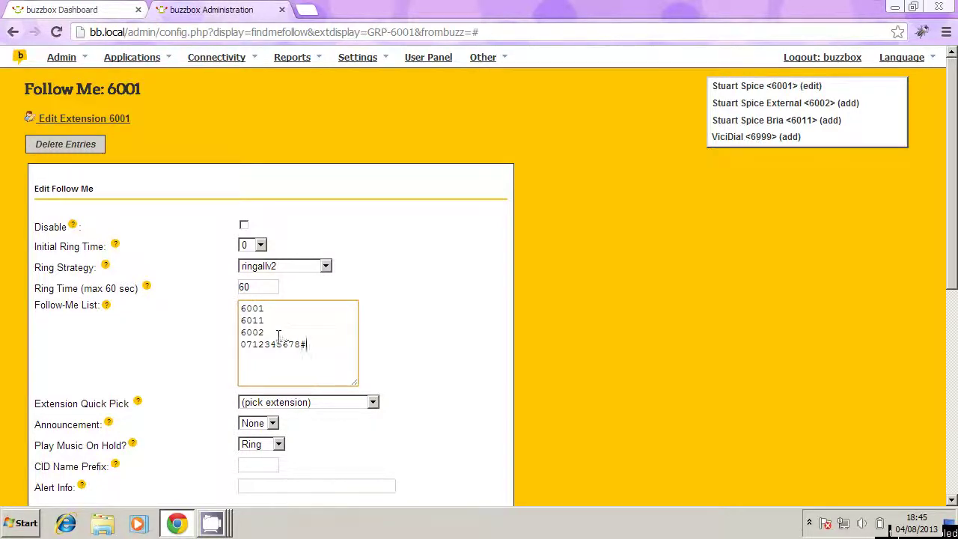
left_click_drag(309, 346, 228, 346)
Step: Submit 6001's four-entry Follow-Me List and apply the configuration
left_click(209, 347)
scroll(189, 340, "down", 2)
scroll(190, 341, "down", 3)
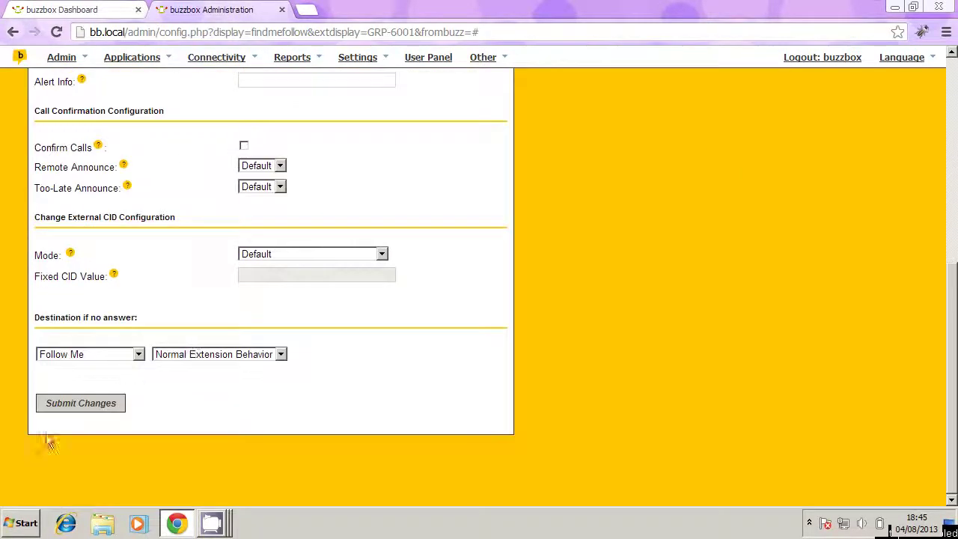
left_click(68, 413)
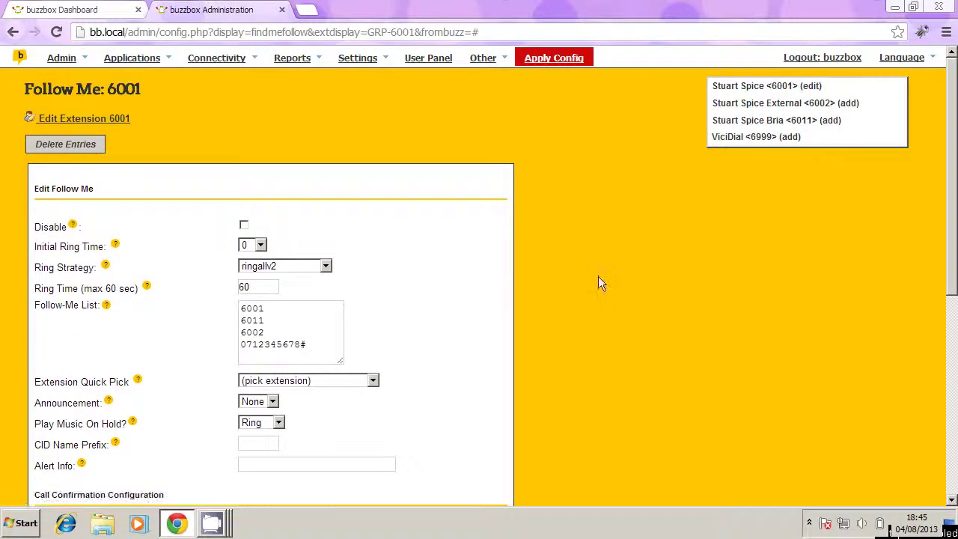
left_click(561, 63)
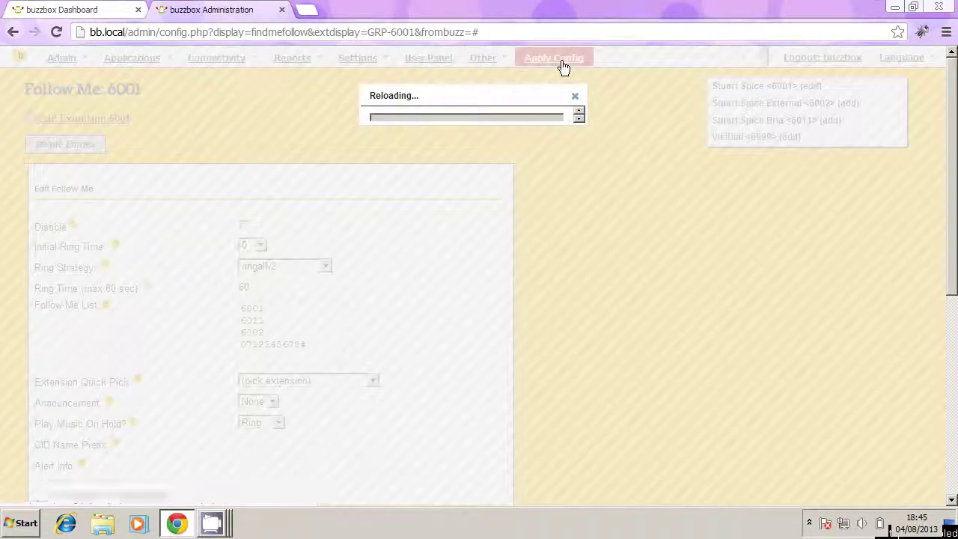
Step: Submit the Follow Me settings again and reapply the configuration
scroll(53, 367, "down", 2)
scroll(60, 365, "down", 3)
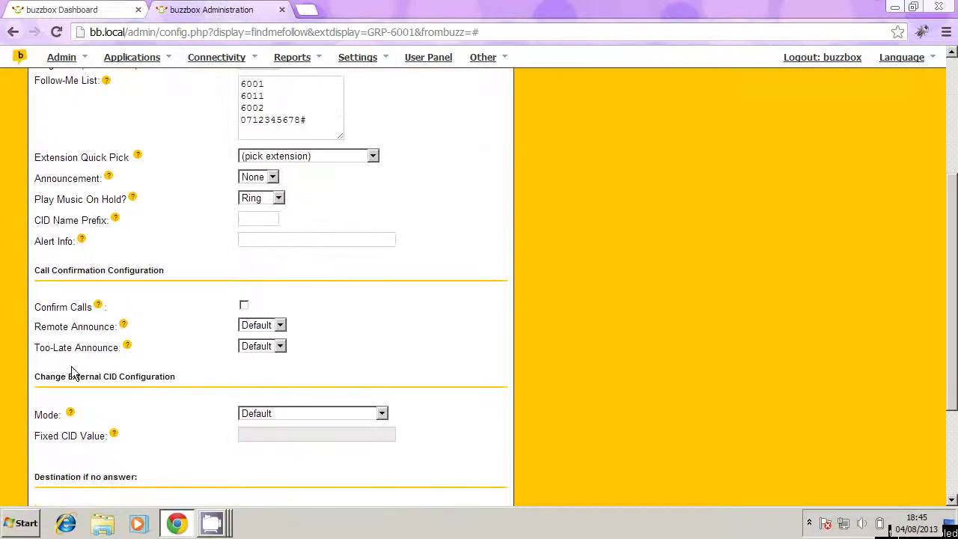
left_click(80, 403)
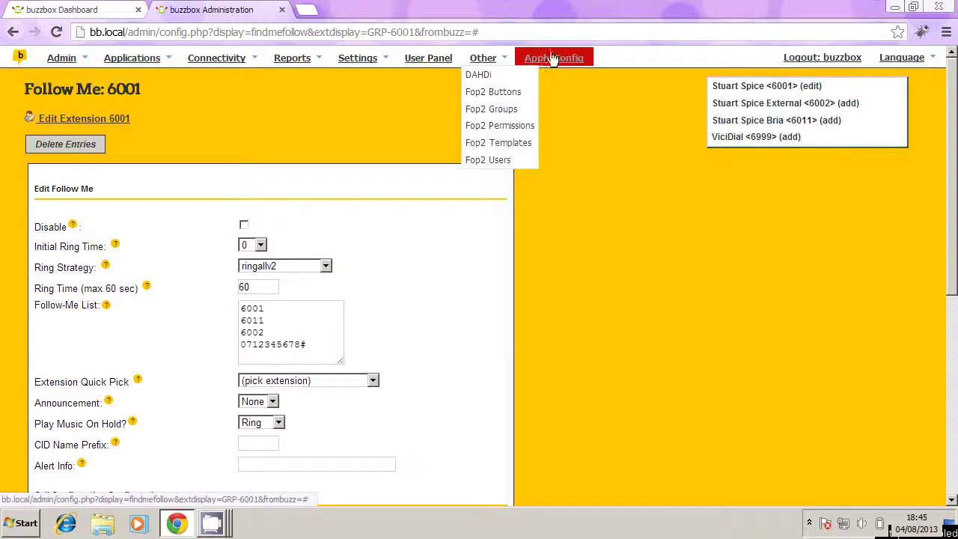
left_click(557, 65)
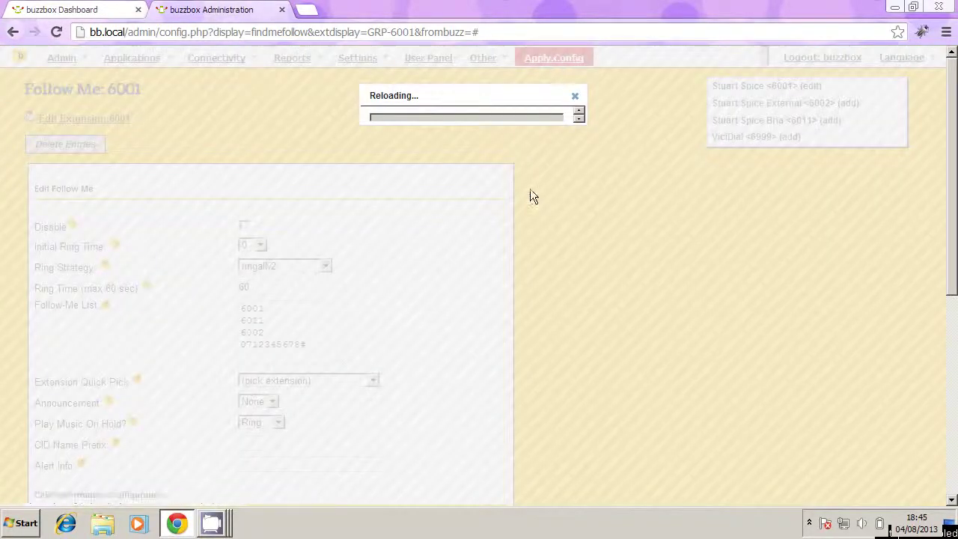